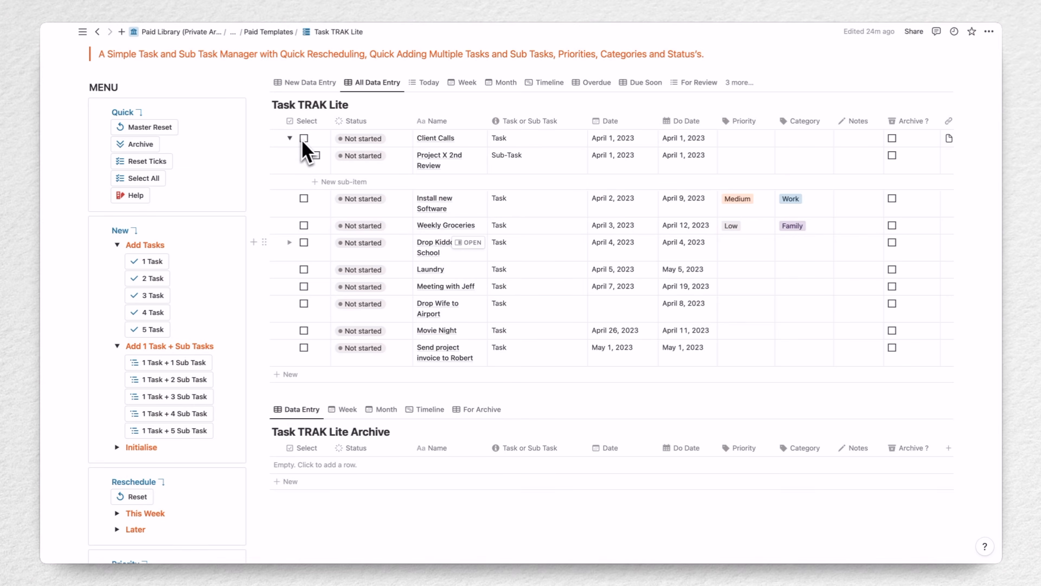
# Select Client Calls, its Project X 2nd Review sub-task, the meeting task and the project invoice task, and assign them the Work category.
pyautogui.click(303, 139)
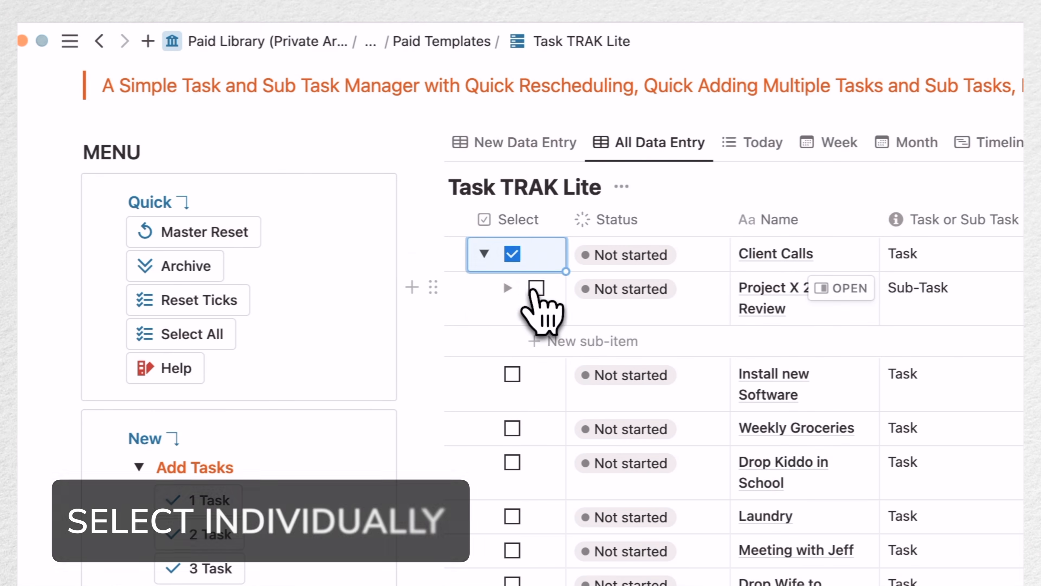
pyautogui.click(535, 288)
pyautogui.click(512, 550)
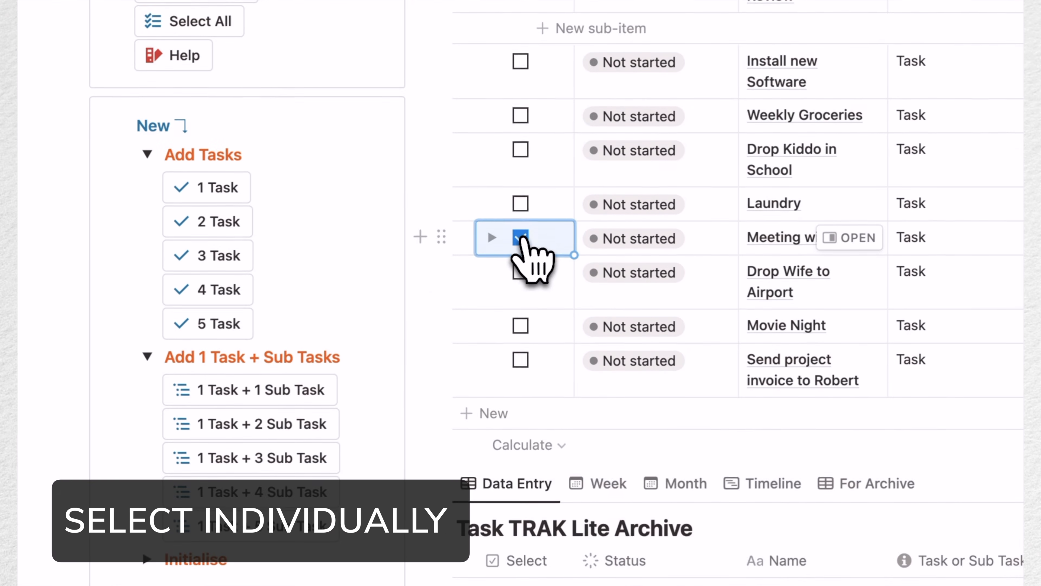
pyautogui.click(521, 361)
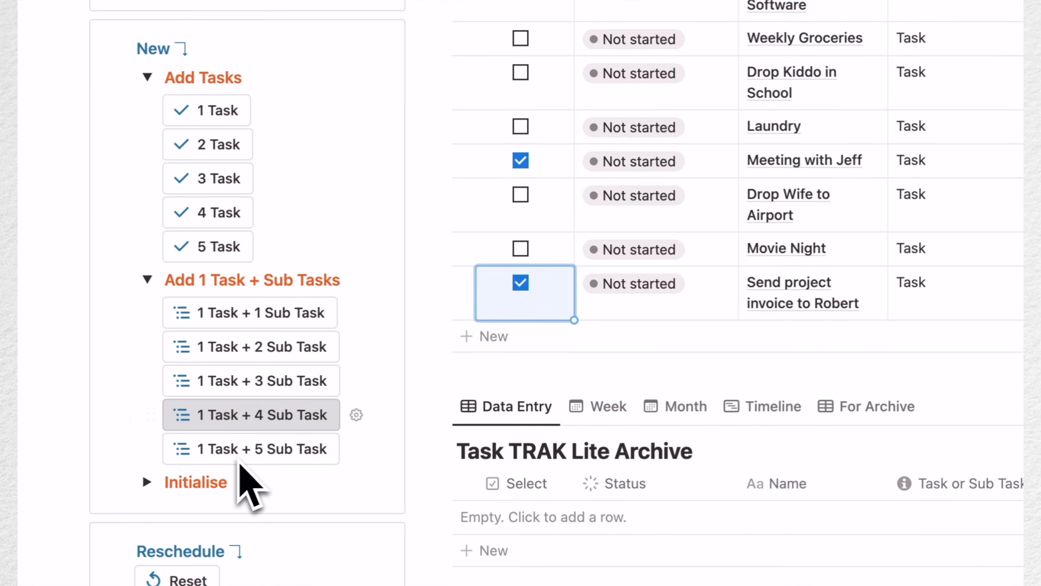
pyautogui.scroll(-2, 166, 411)
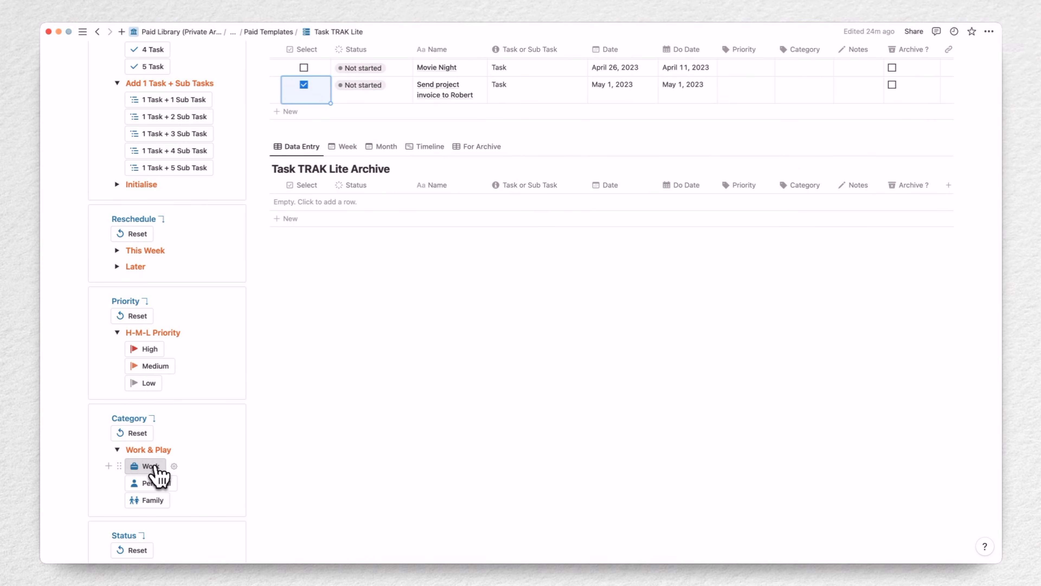
pyautogui.click(152, 466)
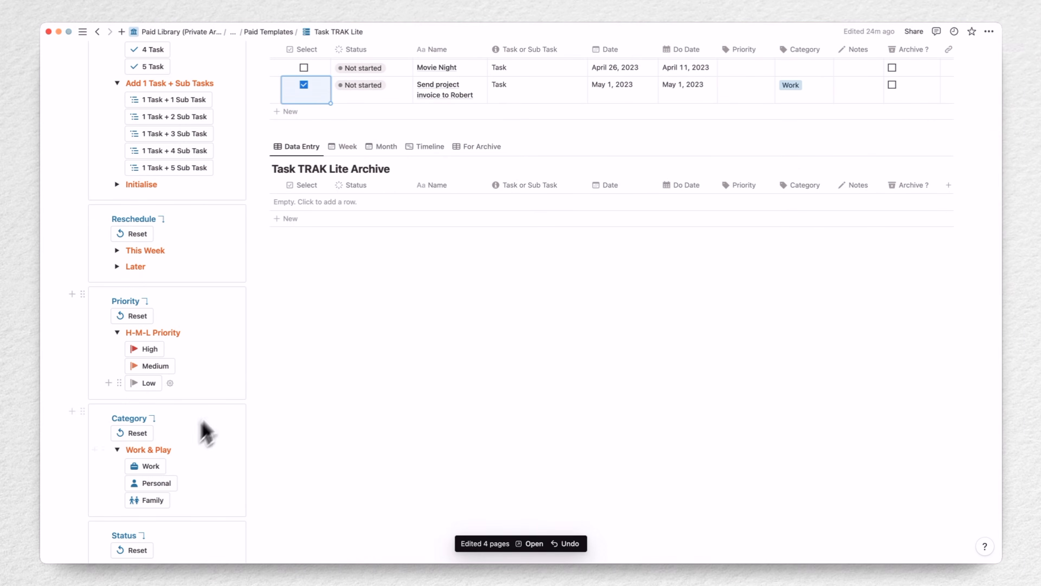
pyautogui.scroll(7, 230, 402)
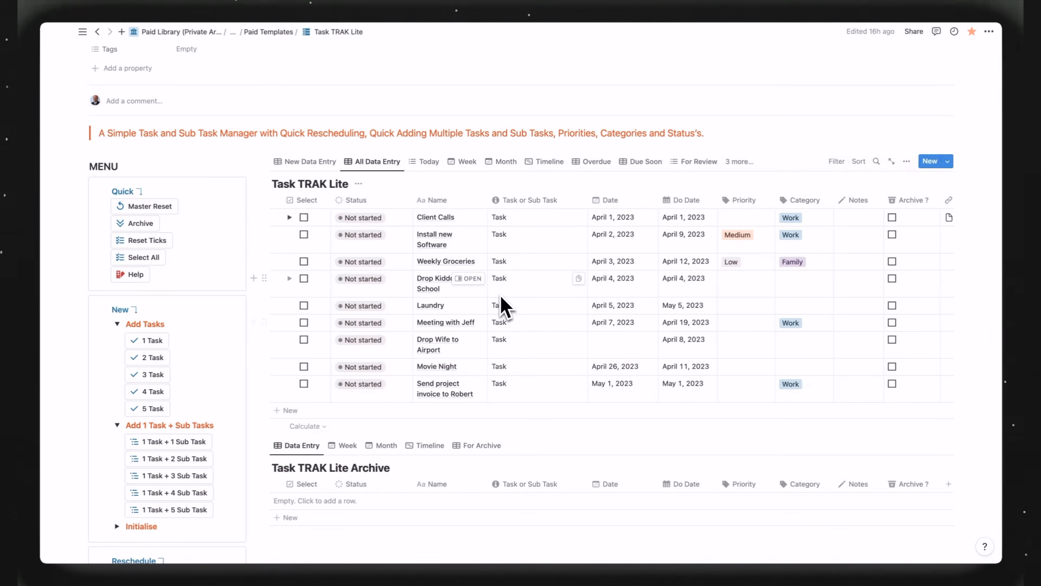
# Add one new task to the task database and initialise its date to today.
pyautogui.click(155, 342)
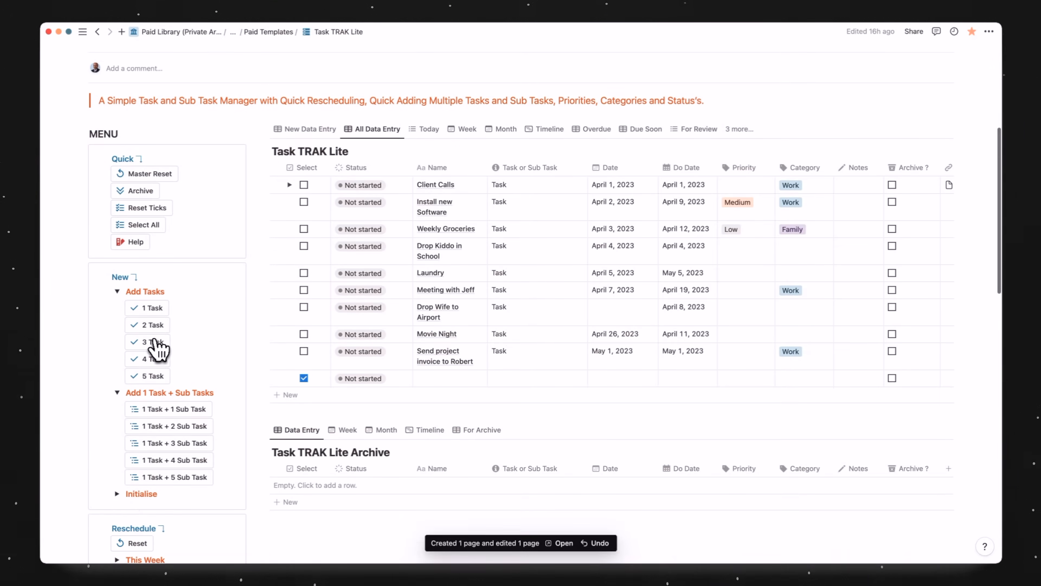
pyautogui.click(150, 504)
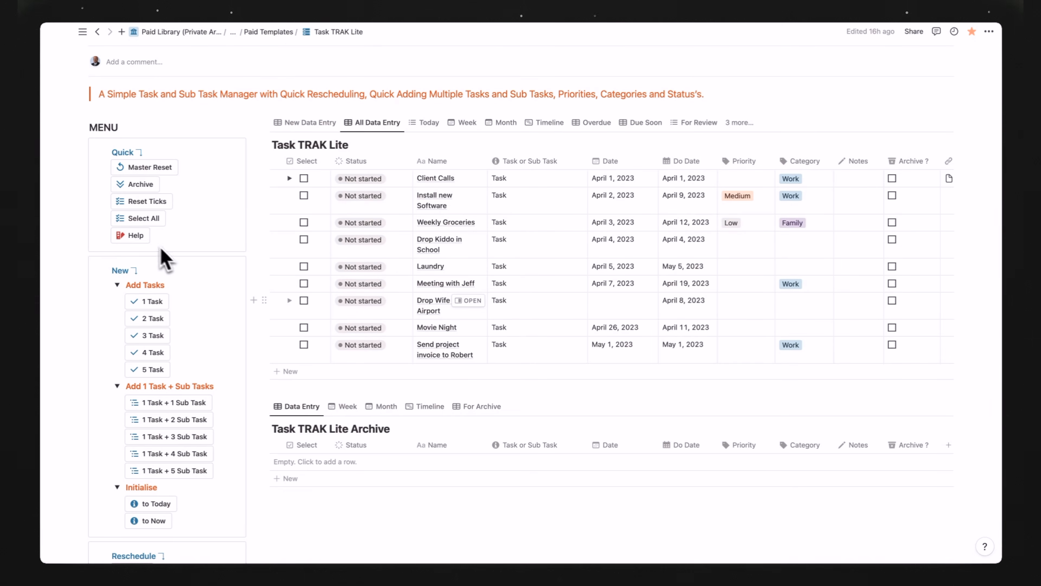
# Select every record in the task database, including the Client Calls sub-task, and run Master Reset on them.
pyautogui.click(137, 218)
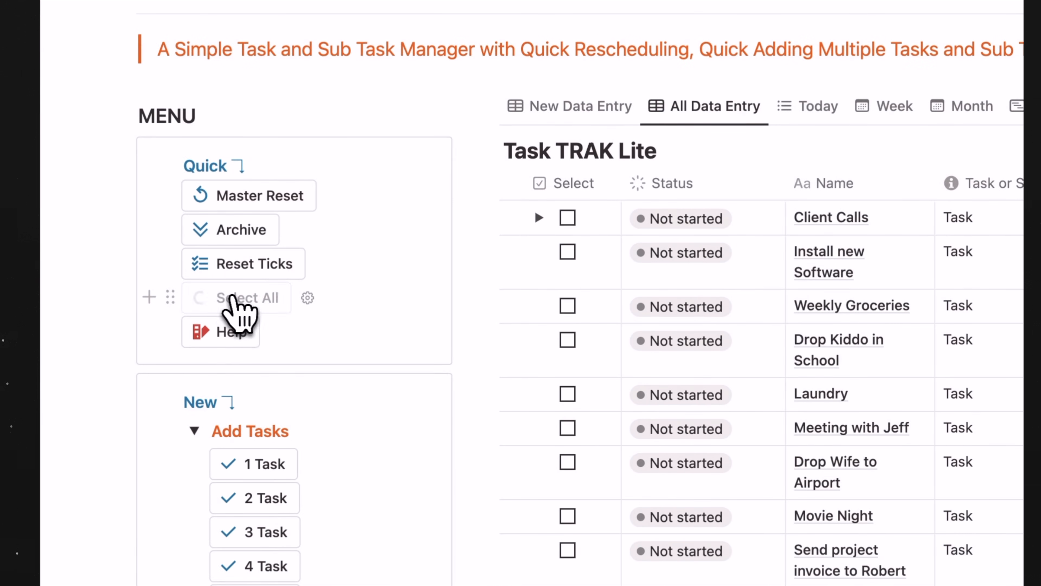
pyautogui.click(539, 218)
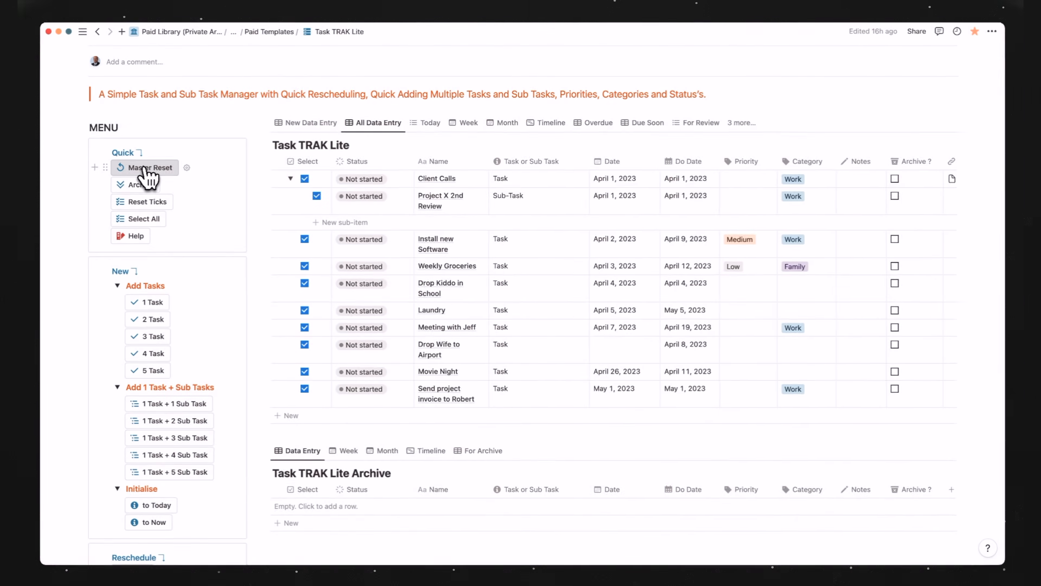
pyautogui.click(146, 168)
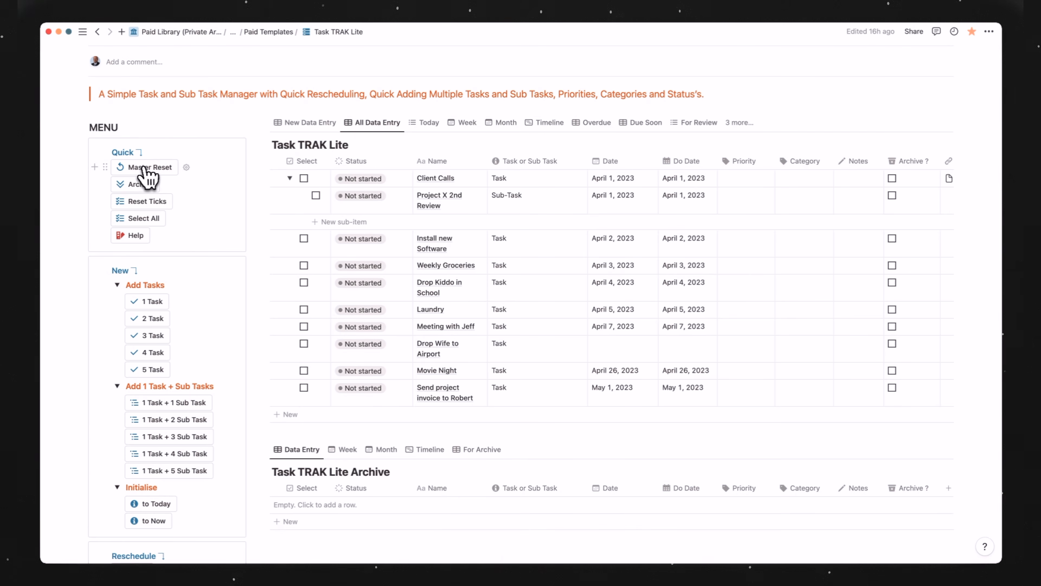
# Open the help guide, review its explanations of the menu items, and close it.
pyautogui.scroll(-1, 147, 256)
pyautogui.click(138, 231)
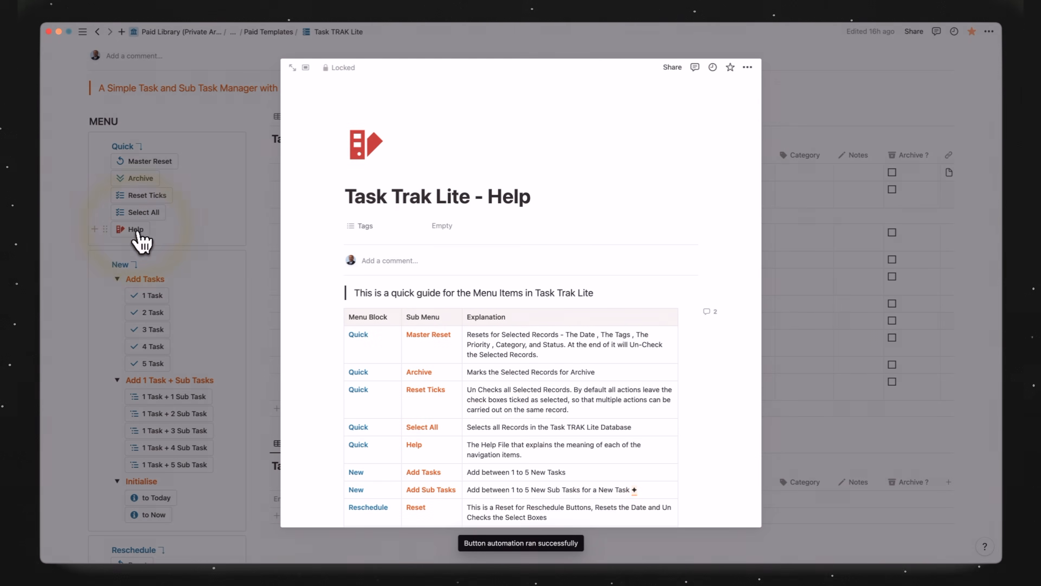
pyautogui.scroll(-5, 453, 359)
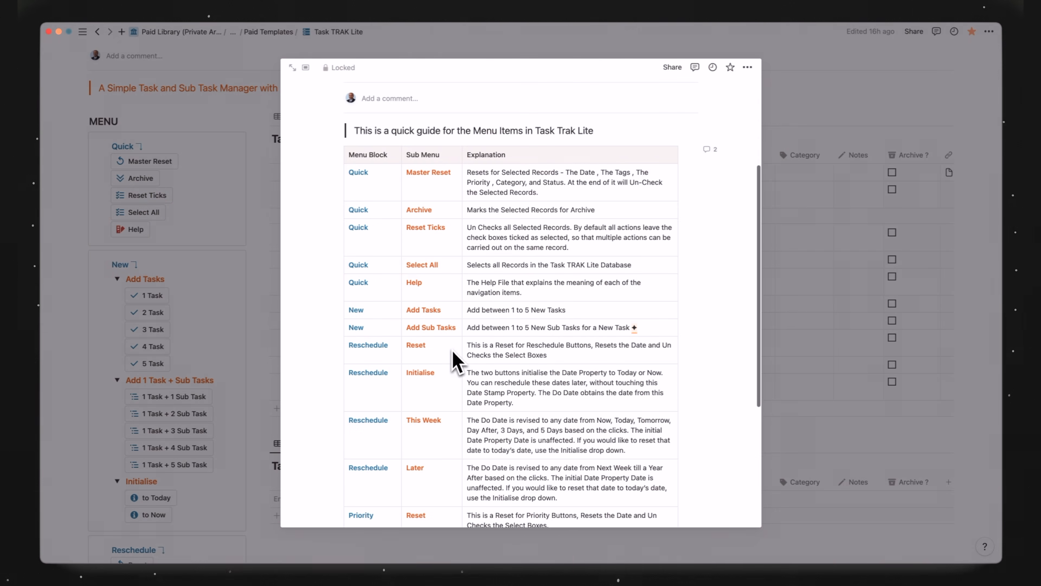
pyautogui.scroll(-4, 454, 358)
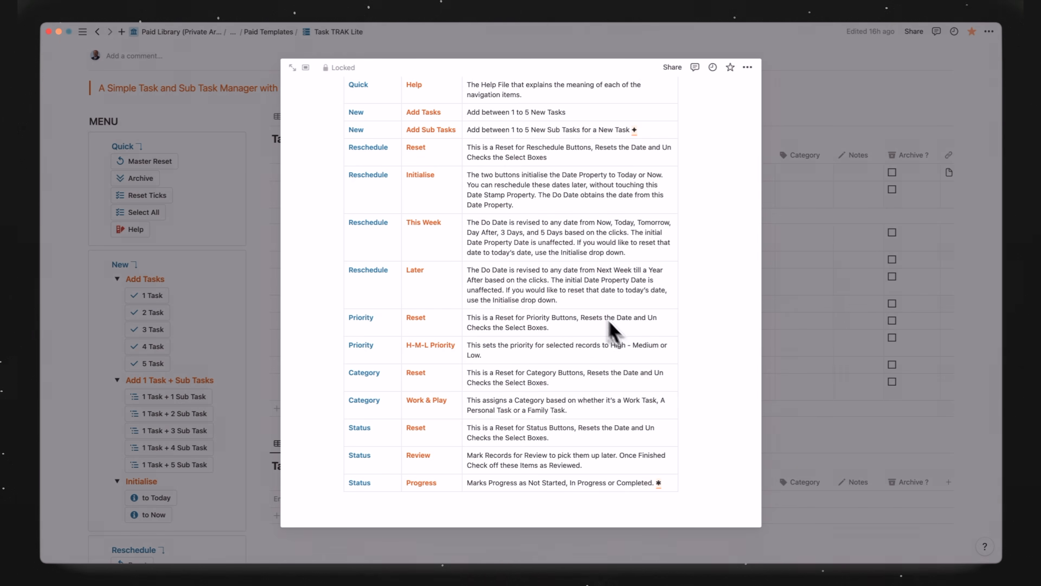
pyautogui.scroll(1, 566, 196)
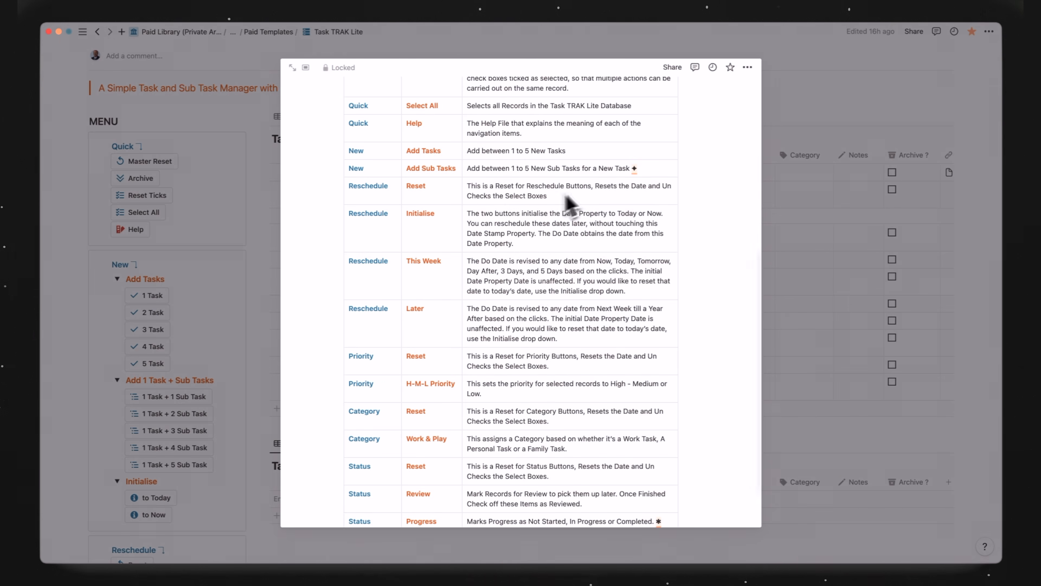
pyautogui.click(247, 121)
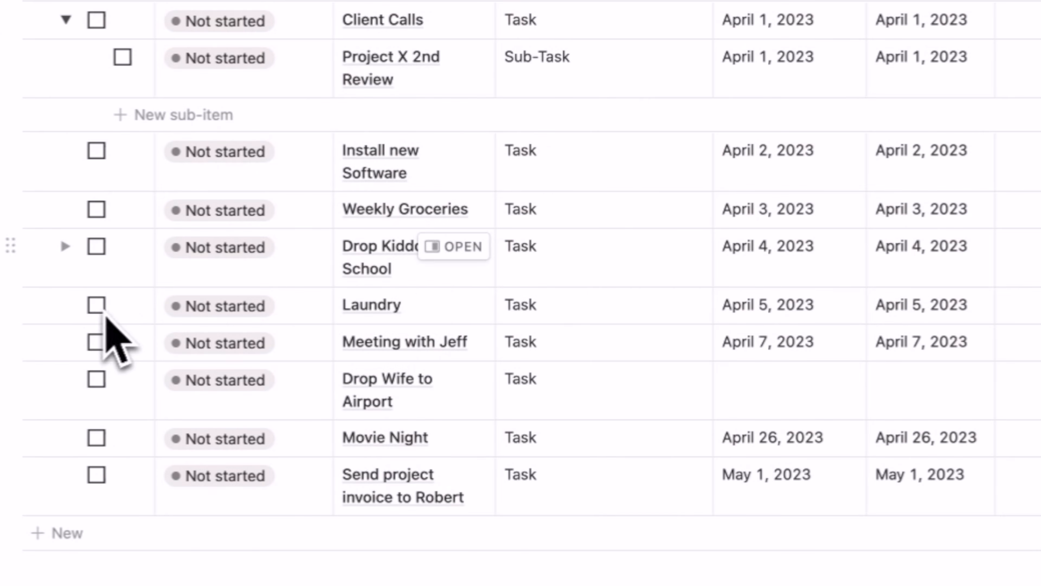
# Reschedule the Laundry task with the 3 Days option and again with the 5 Days option.
pyautogui.click(360, 301)
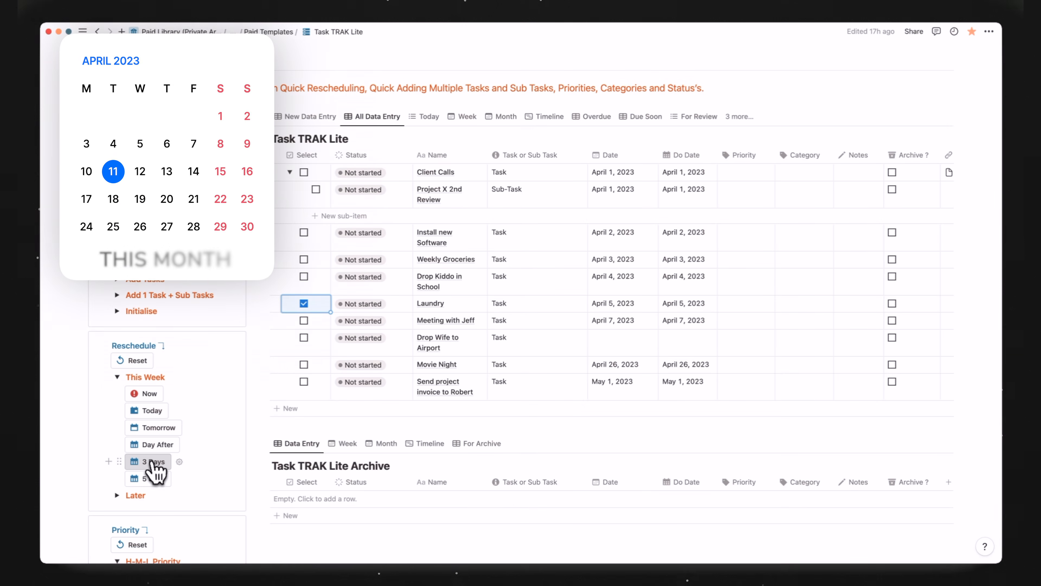
pyautogui.click(152, 463)
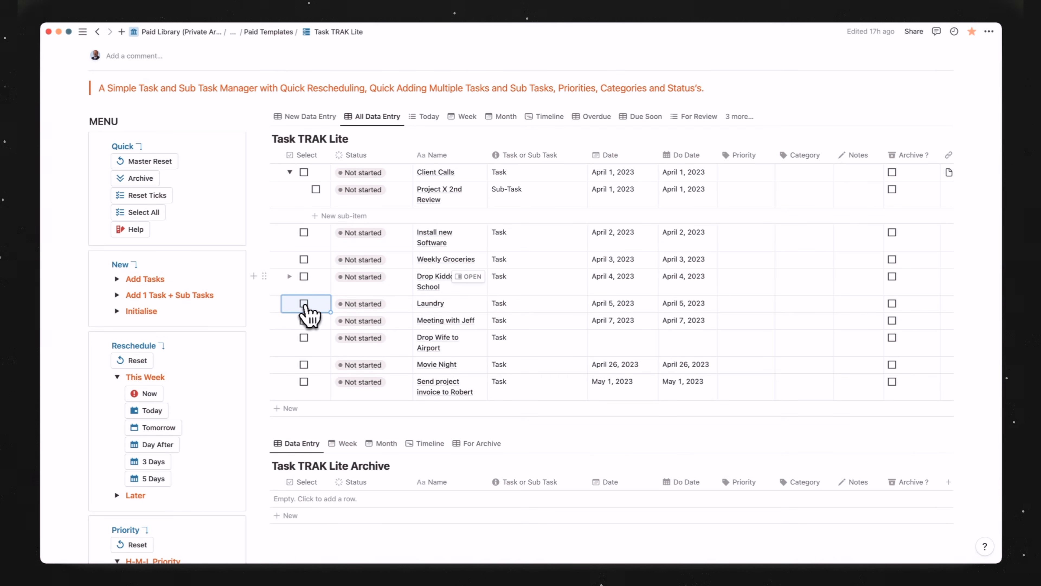
pyautogui.click(304, 304)
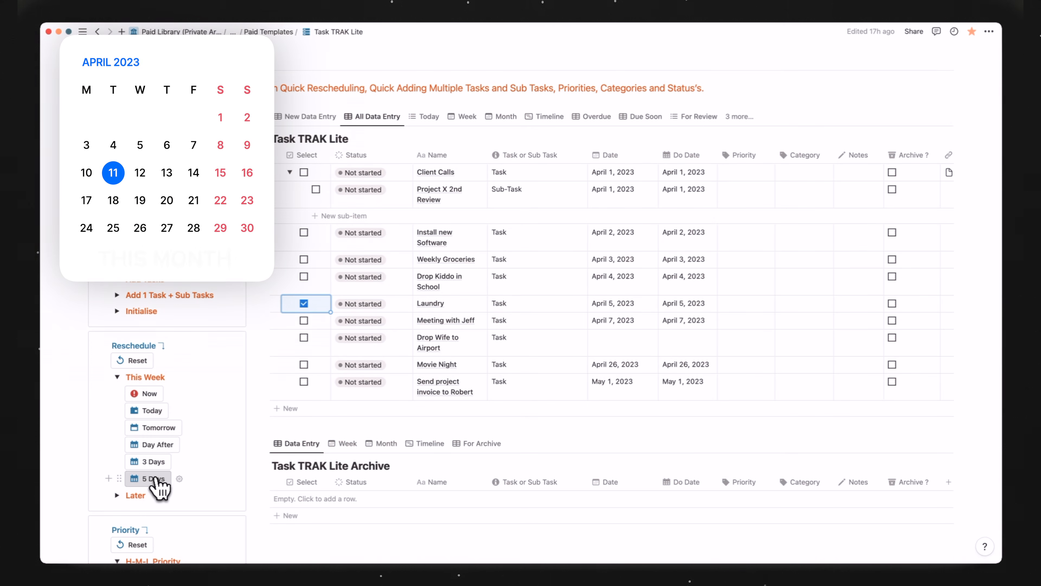
pyautogui.click(159, 479)
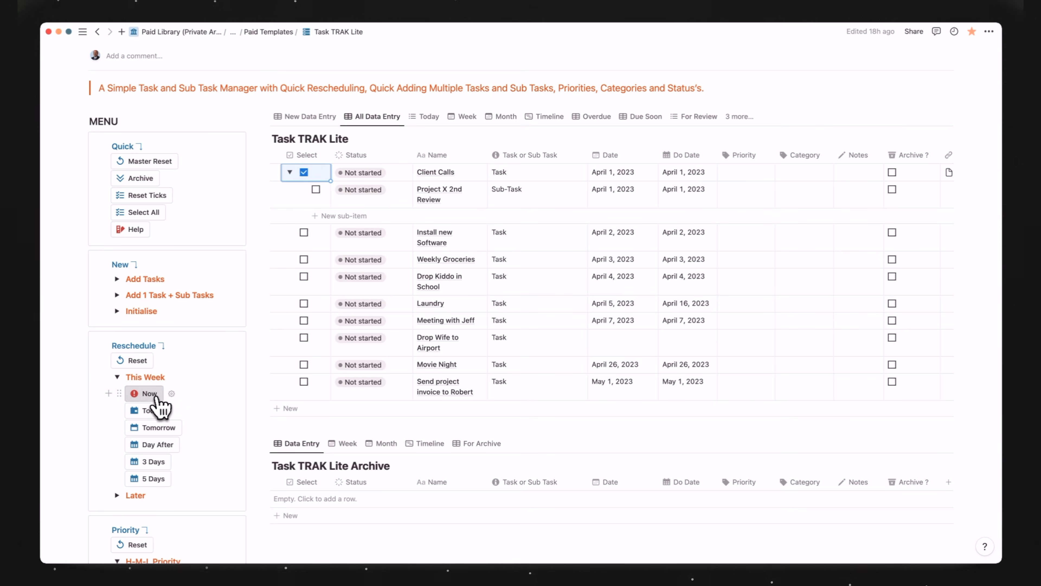
# Reschedule the selected Client Calls task successively to Today, Day After, 3 Days and 5 Days.
pyautogui.click(153, 410)
pyautogui.click(153, 410)
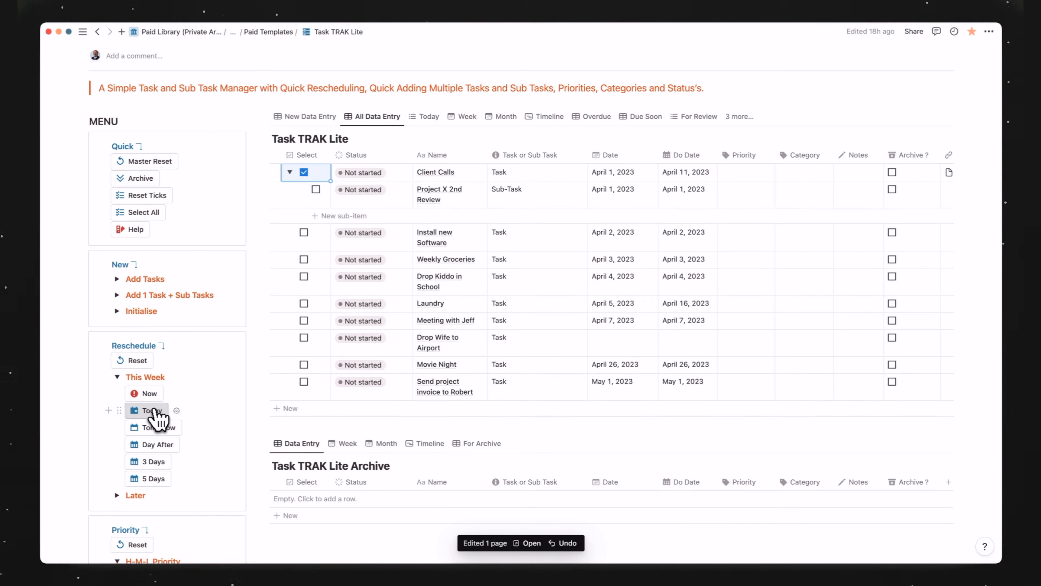
pyautogui.click(157, 445)
pyautogui.click(159, 463)
pyautogui.click(154, 479)
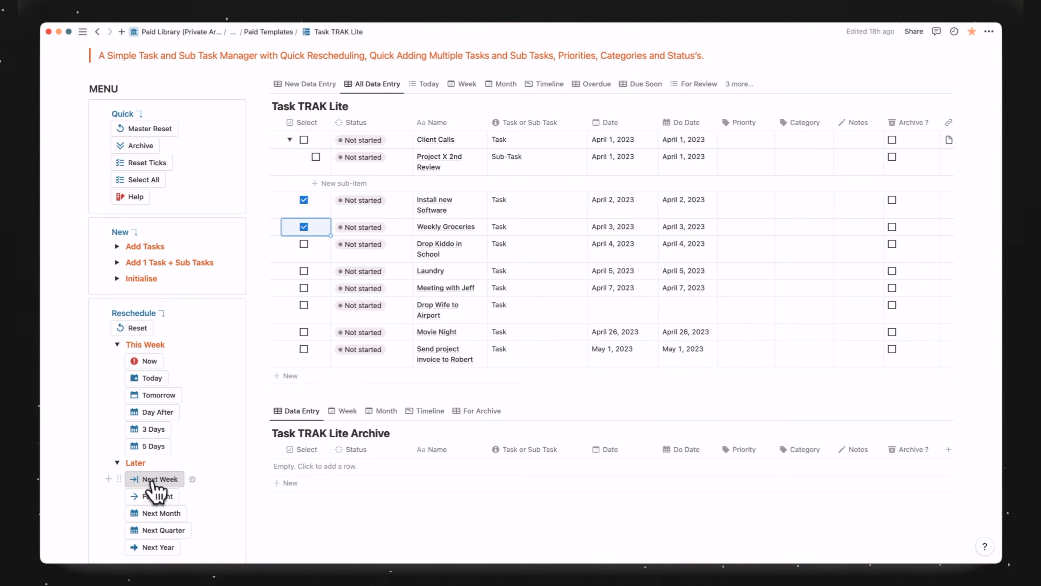
# Reschedule the selected Install new Software and Weekly Groceries tasks to Next Week and clear all selection ticks.
pyautogui.click(154, 479)
pyautogui.click(164, 163)
# Select Client Calls, its Project X 2nd Review sub-task and the meeting task, and reschedule them with the 3 Days option.
pyautogui.click(304, 140)
pyautogui.click(304, 288)
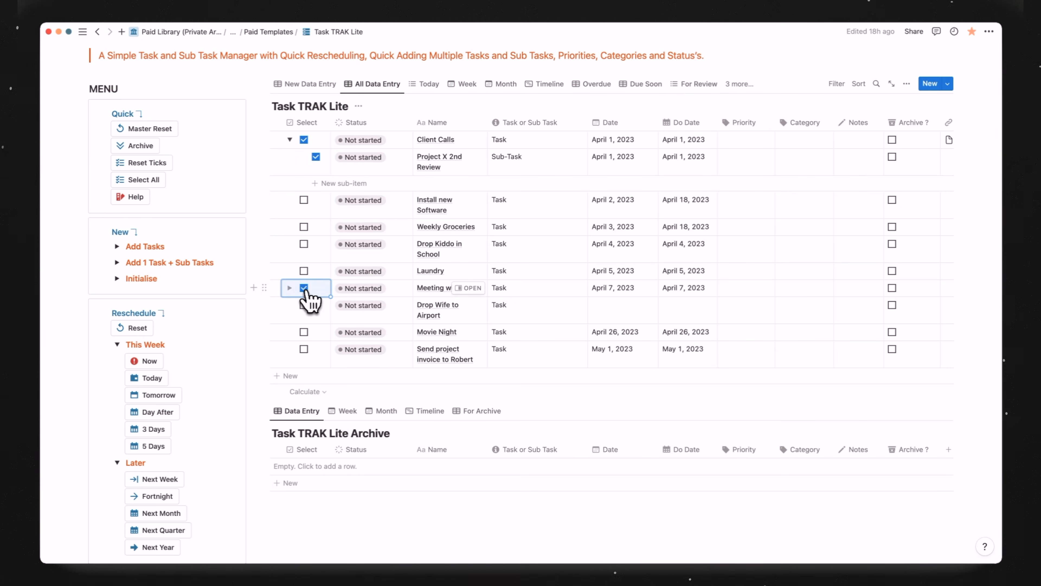
pyautogui.click(153, 429)
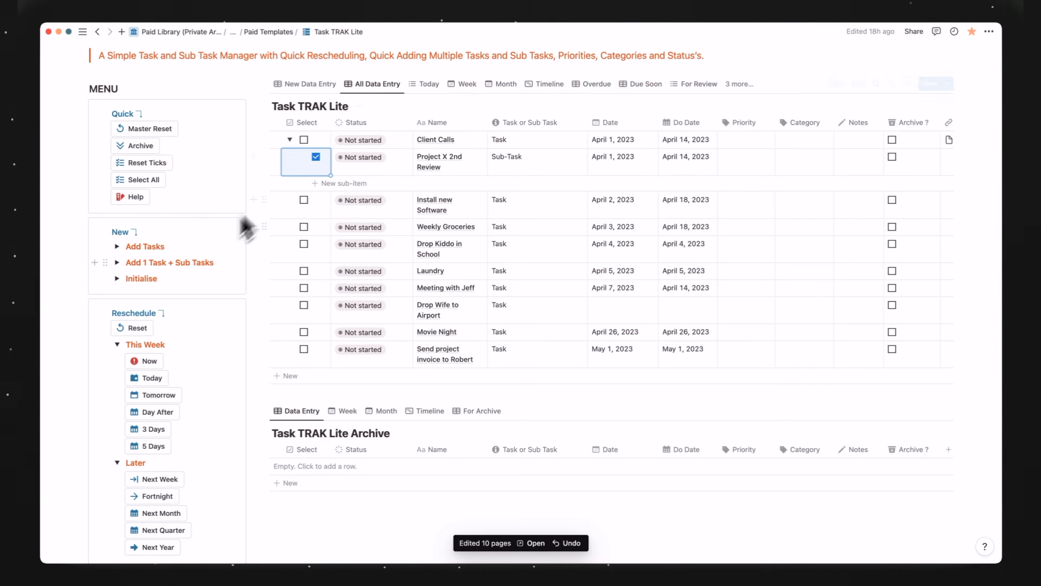
# Reschedule the selected Project X 2nd Review sub-task to Tomorrow and initialise its date to today.
pyautogui.click(152, 396)
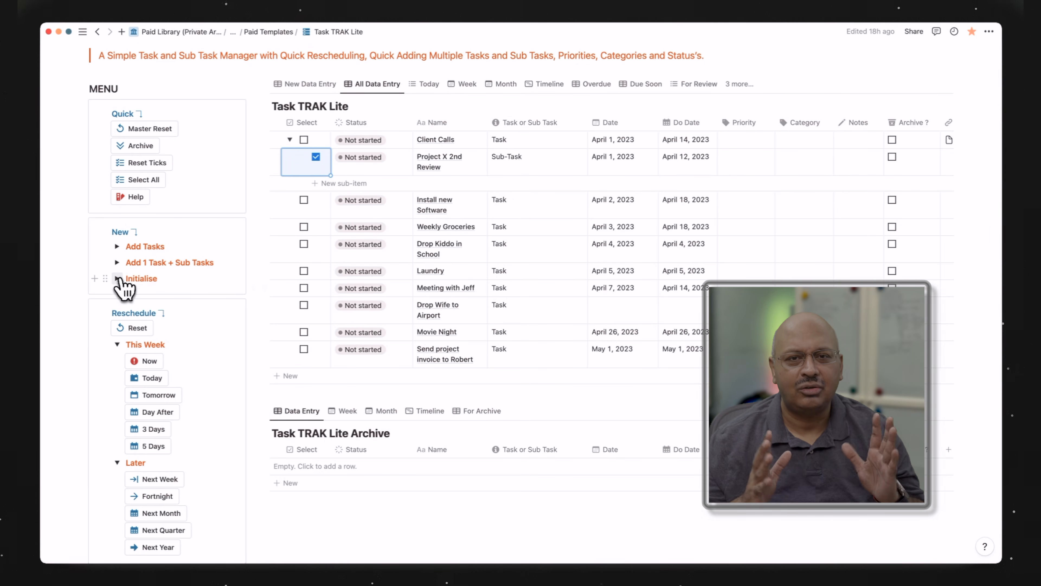
pyautogui.click(117, 278)
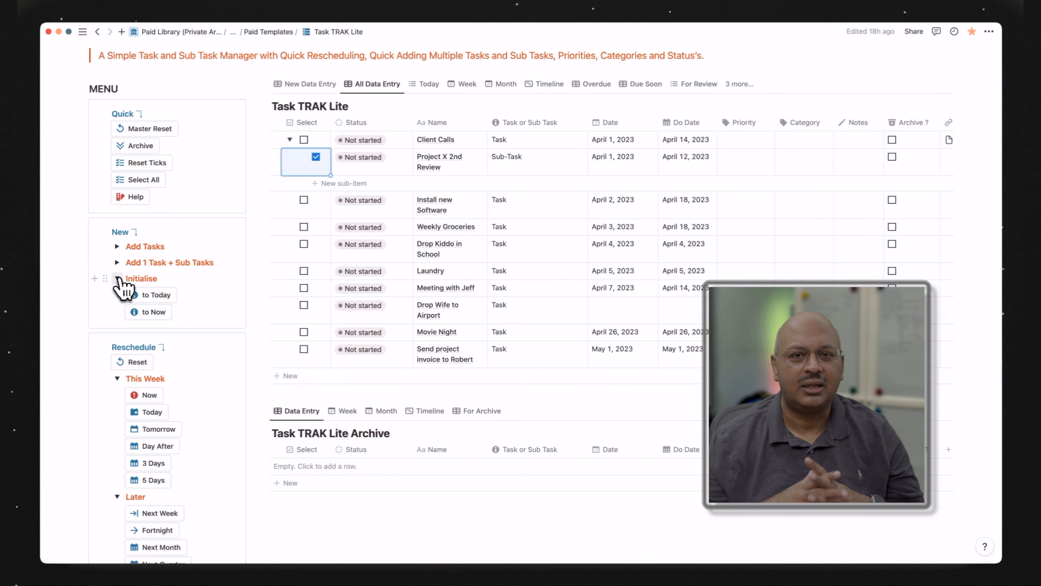
pyautogui.click(159, 296)
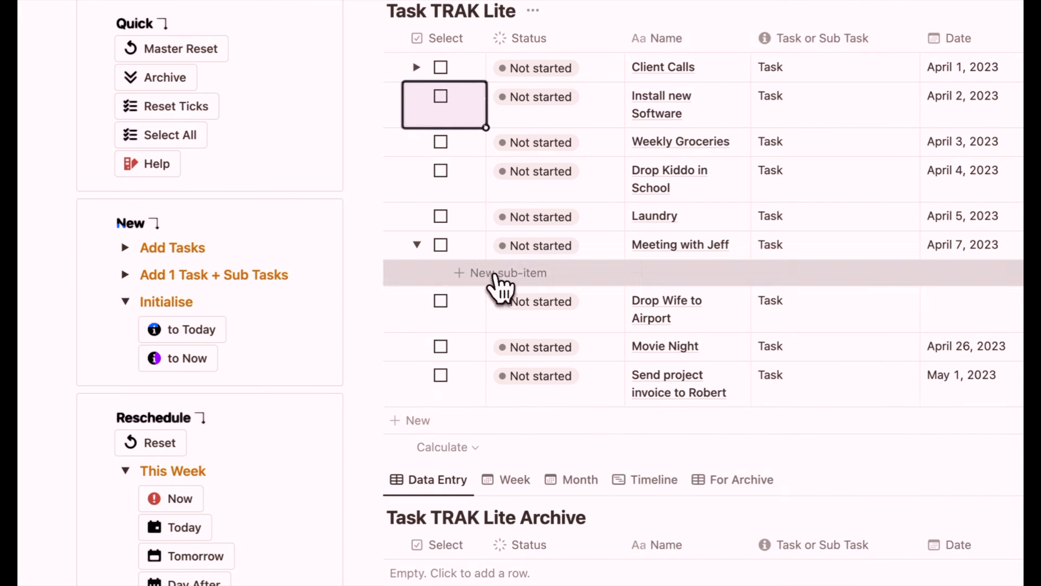
# Add two sub-tasks under the meeting task named Look at Pitch for Investors and Check on MVP Progress.
pyautogui.click(496, 273)
pyautogui.write('Look at Pitch for Investors')
pyautogui.write('Check on MV')
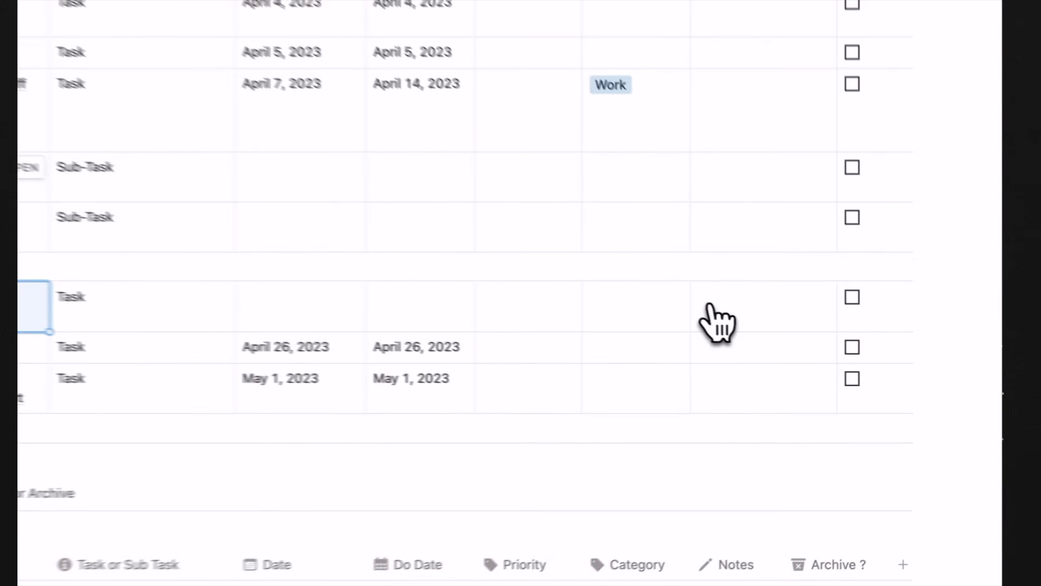
# Enter the note "Waiting on Tickets Purchase" for the Drop Wife to Airport task.
pyautogui.click(712, 304)
pyautogui.write('Waiting on Tickets Purchase')
pyautogui.press('Return')
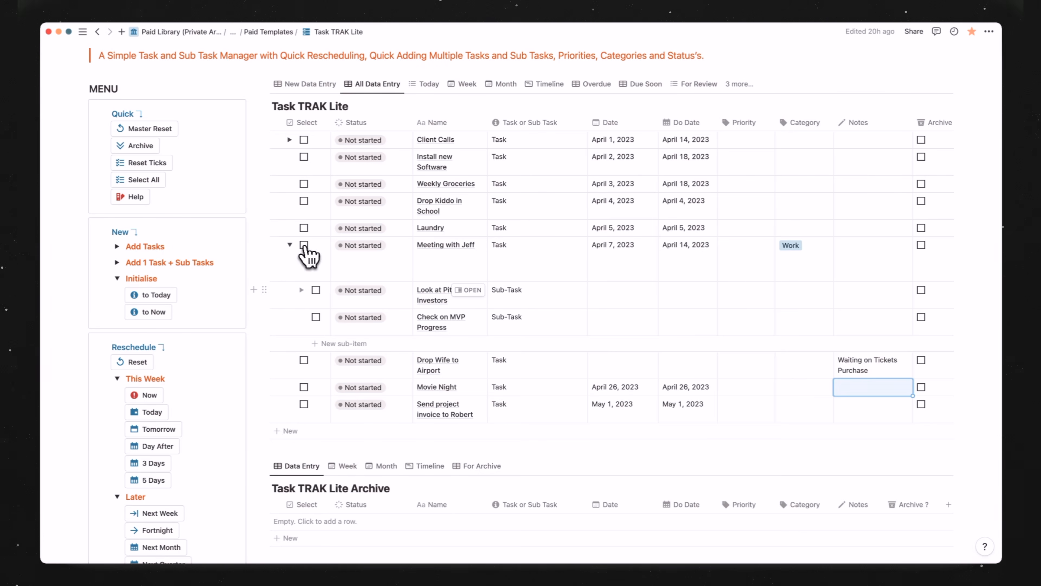
# Select the meeting task, its two sub-tasks and Drop Wife to Airport, and set their status to For Review.
pyautogui.click(303, 245)
pyautogui.click(316, 290)
pyautogui.click(315, 317)
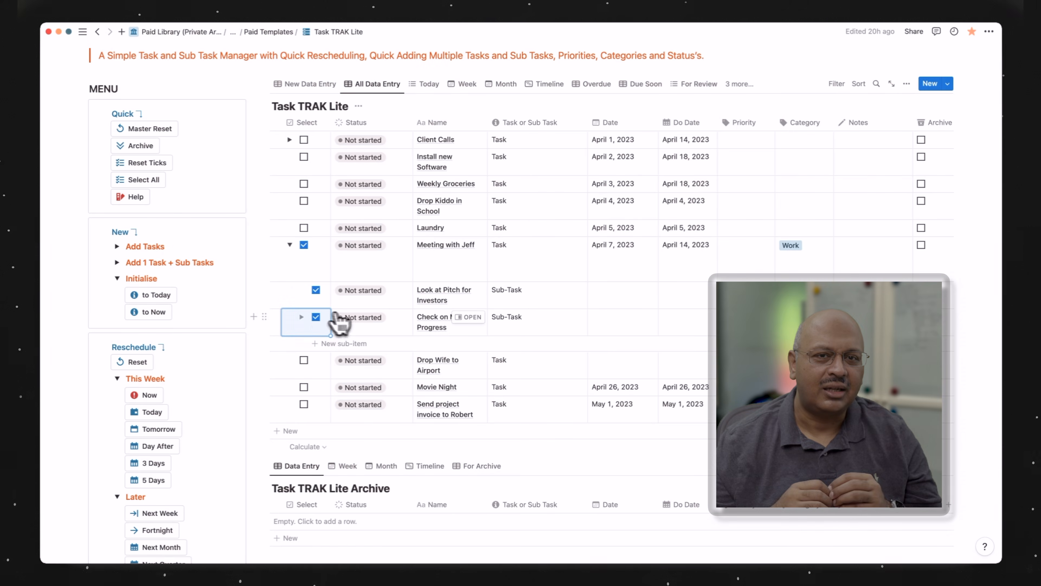
pyautogui.click(304, 360)
pyautogui.scroll(-10, 163, 374)
pyautogui.click(123, 498)
pyautogui.click(151, 516)
# Change the status of the selected meeting task, its sub-tasks and Drop Wife to Airport to Reviewed.
pyautogui.scroll(9, 399, 325)
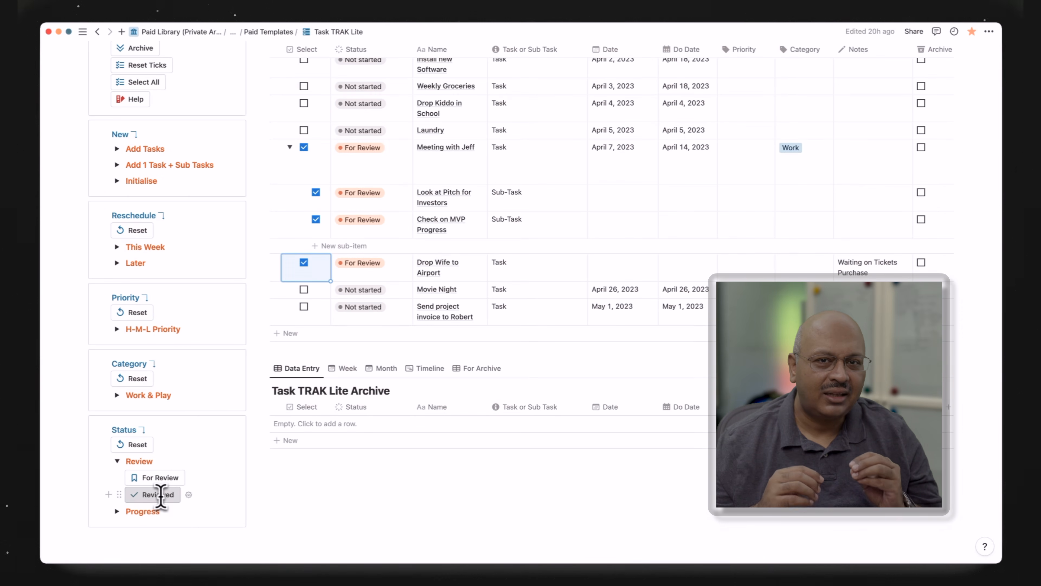
pyautogui.click(161, 495)
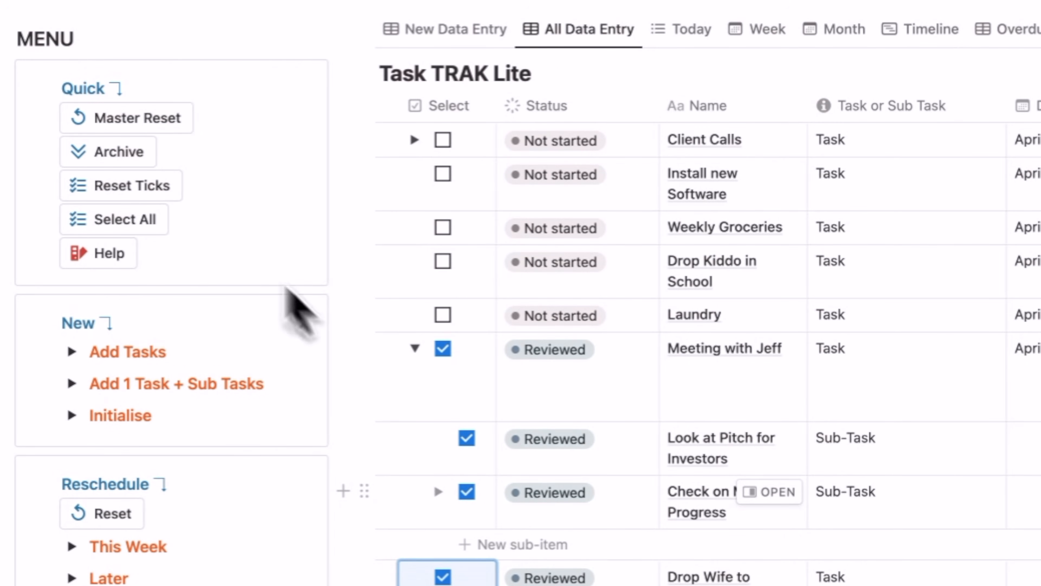
pyautogui.scroll(-8, 209, 465)
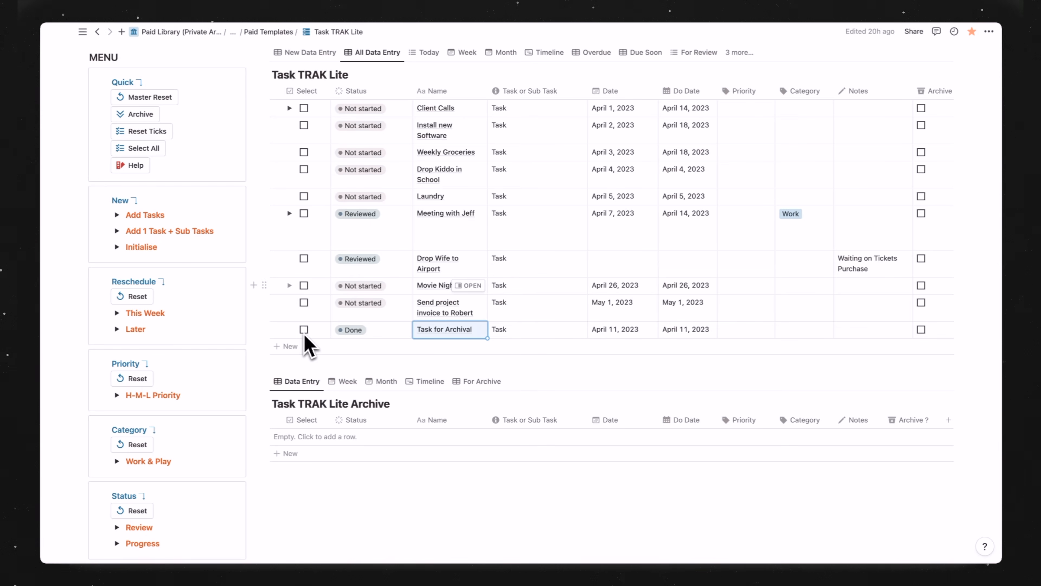
# Mark the Task for Archival record for archive and move it into the Task TRAK Lite Archive database.
pyautogui.click(304, 329)
pyautogui.click(131, 117)
pyautogui.scroll(-2, 337, 395)
pyautogui.moveTo(274, 357); pyautogui.dragTo(282, 470)
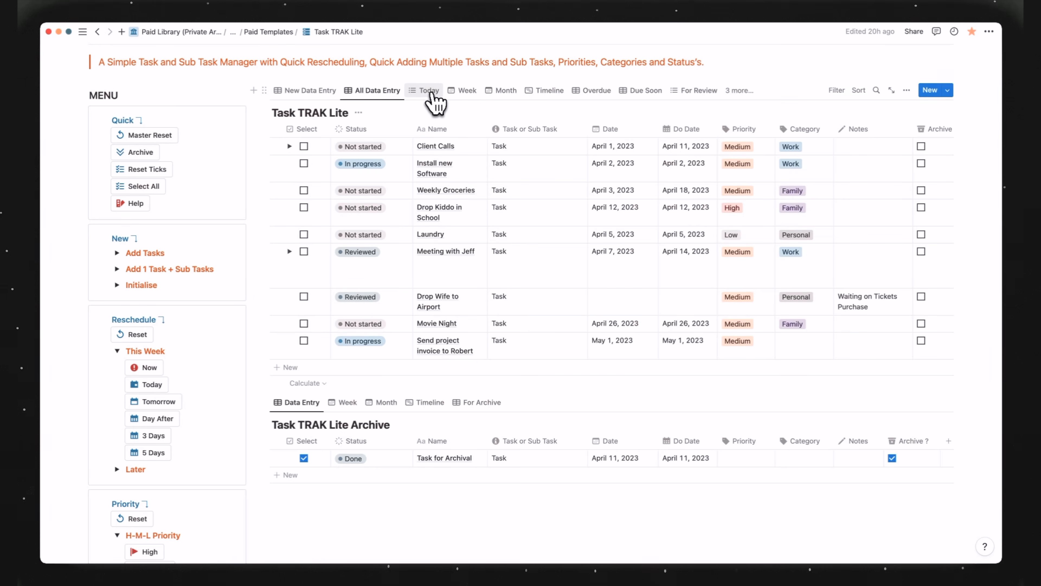
# Show the Today view of the Task TRAK Lite database.
pyautogui.click(430, 91)
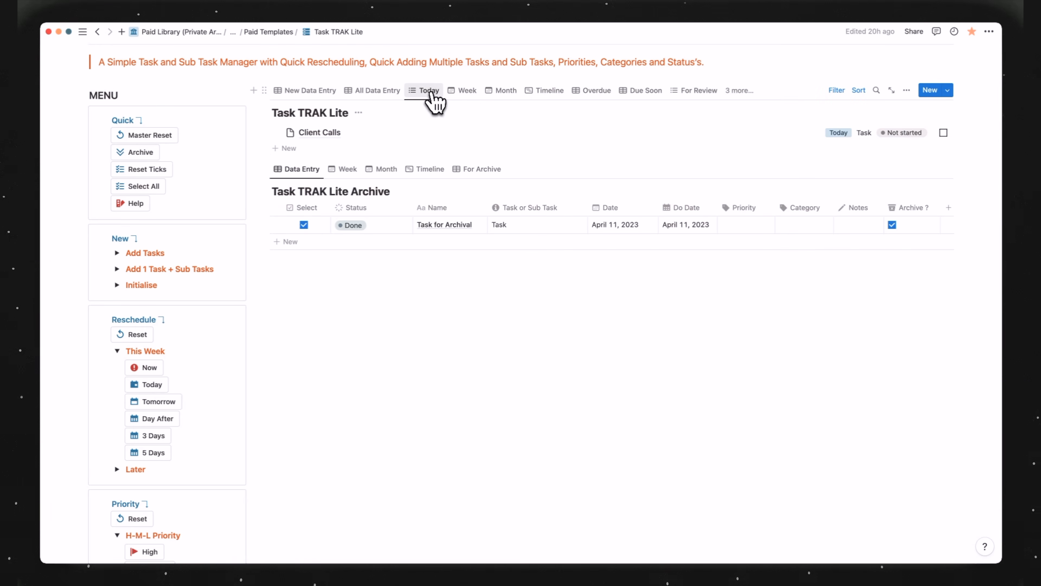
# Look through the Task TRAK Lite tasks by date in the Week, Month and Timeline views.
pyautogui.click(463, 90)
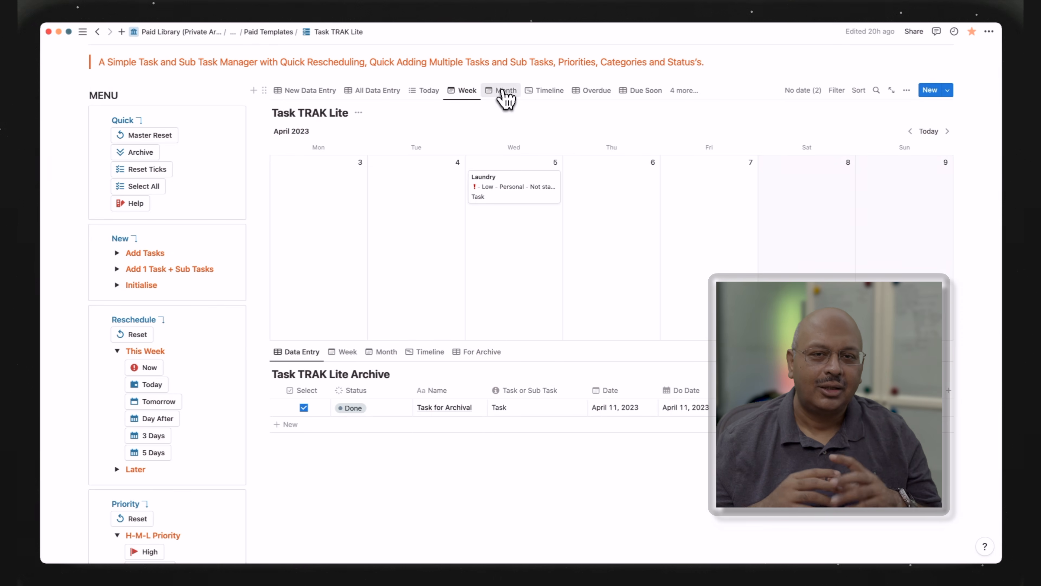
pyautogui.click(506, 99)
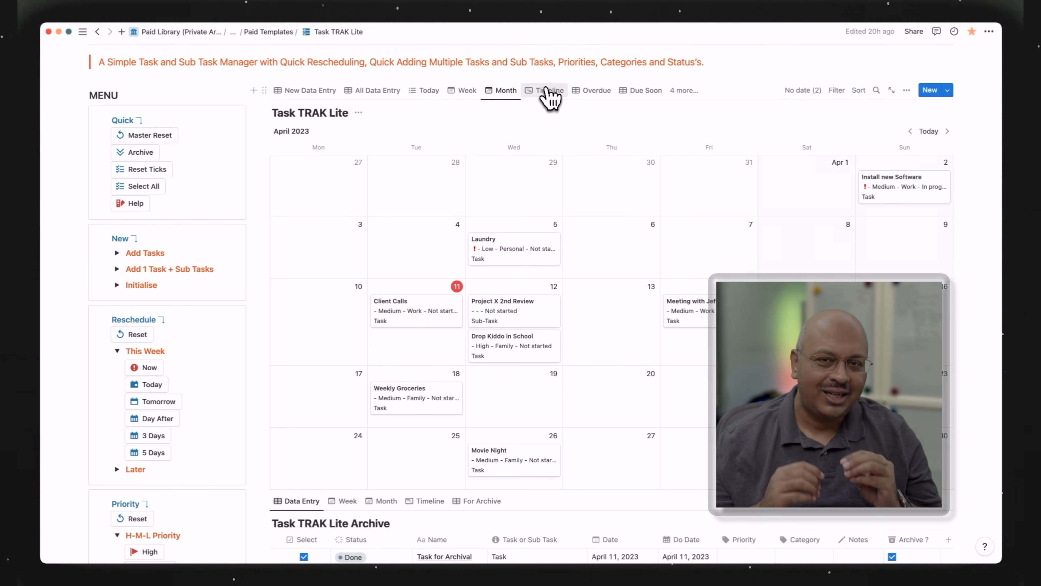
pyautogui.click(549, 91)
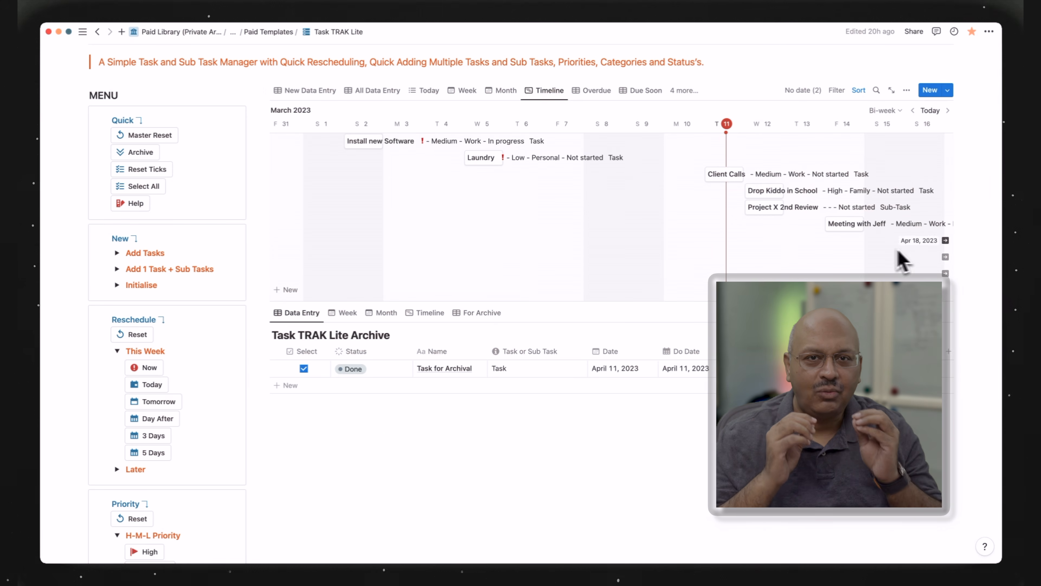
# Check the Task TRAK Lite tasks in the Overdue, Due Soon and For Review views.
pyautogui.click(592, 92)
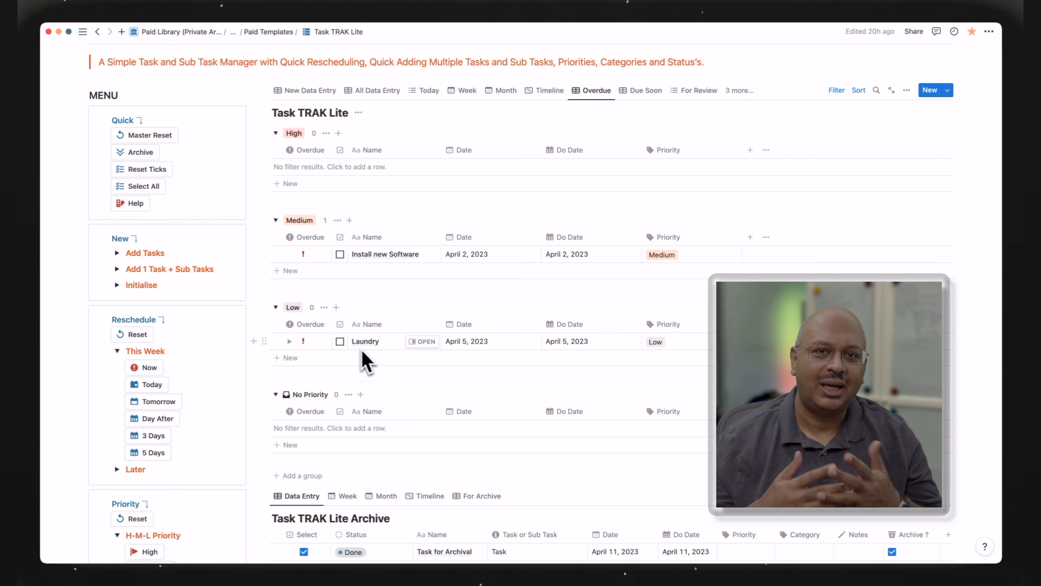
pyautogui.click(638, 92)
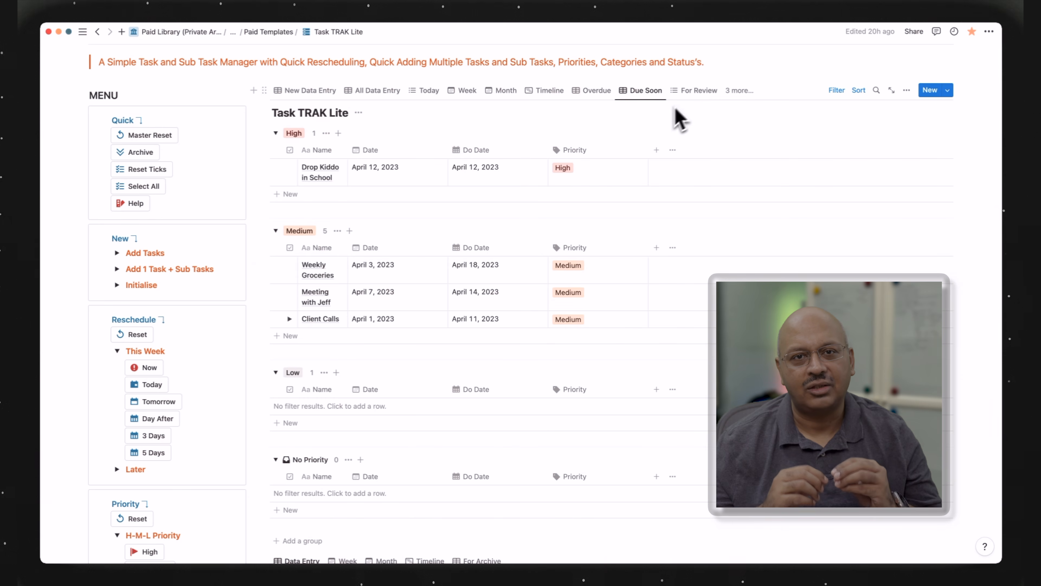
pyautogui.click(693, 92)
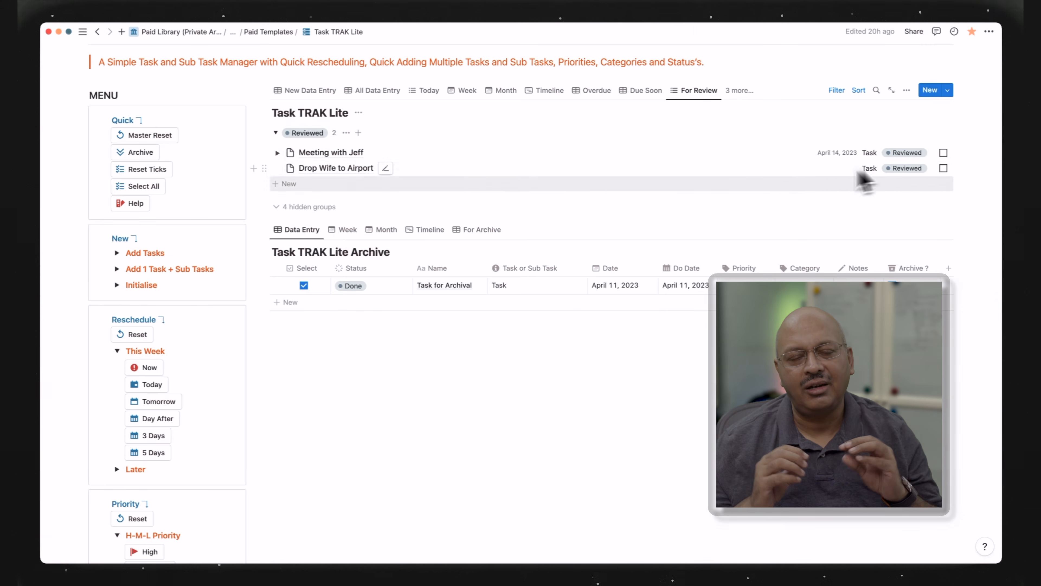
# Examine the task groups in the Rescheduled view of Task TRAK Lite and open its Master view.
pyautogui.click(739, 90)
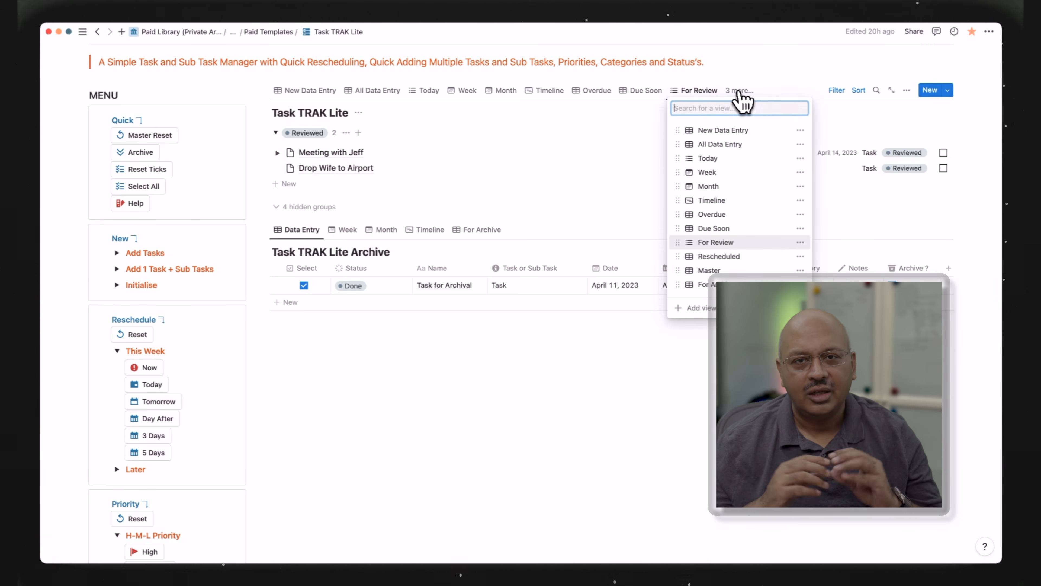
pyautogui.click(722, 257)
pyautogui.scroll(-5, 307, 445)
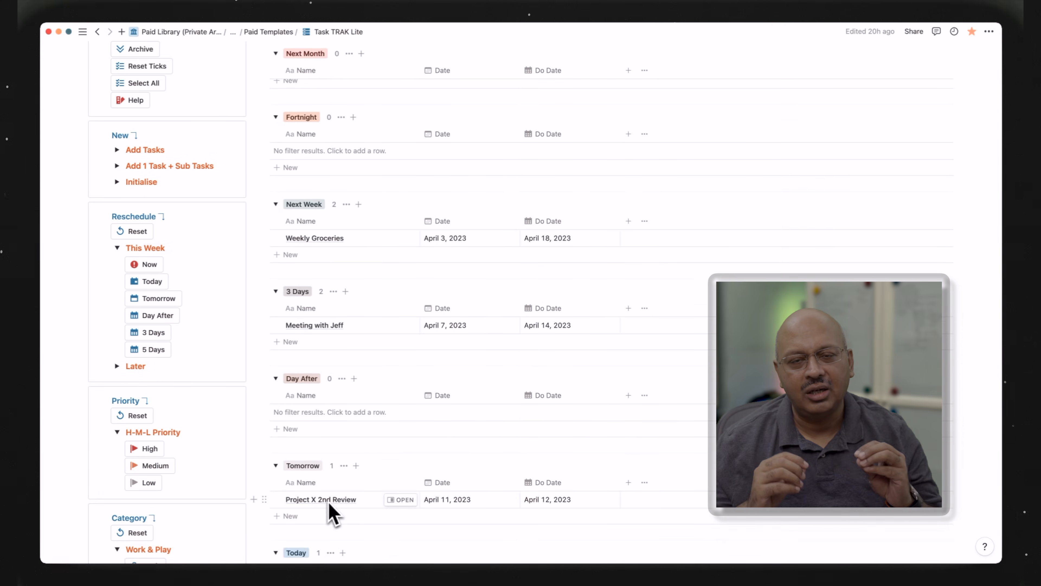
pyautogui.scroll(6, 344, 504)
pyautogui.click(695, 132)
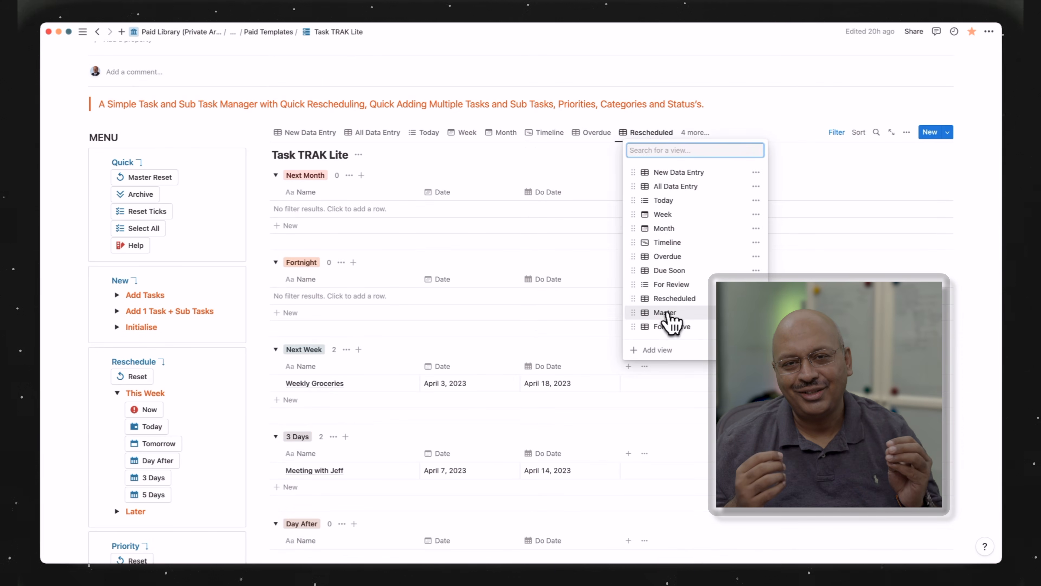
pyautogui.click(669, 315)
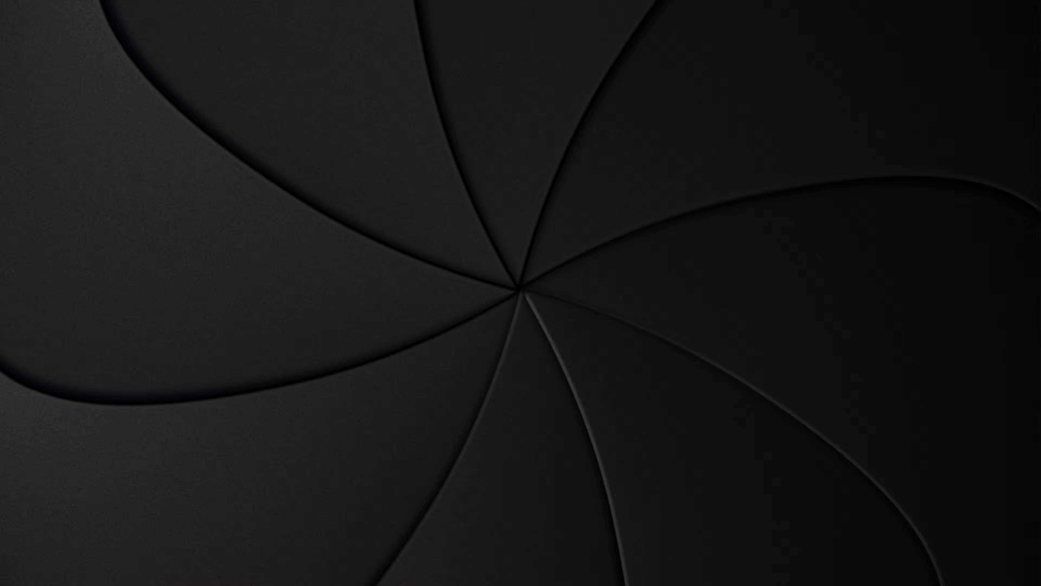